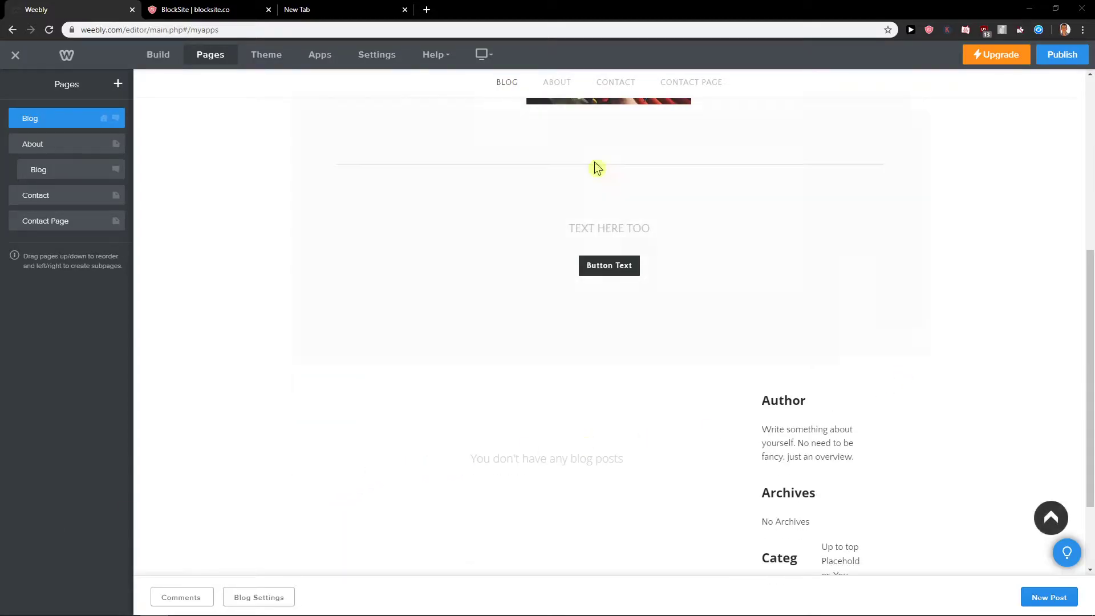
scroll(583, 400, up, 5)
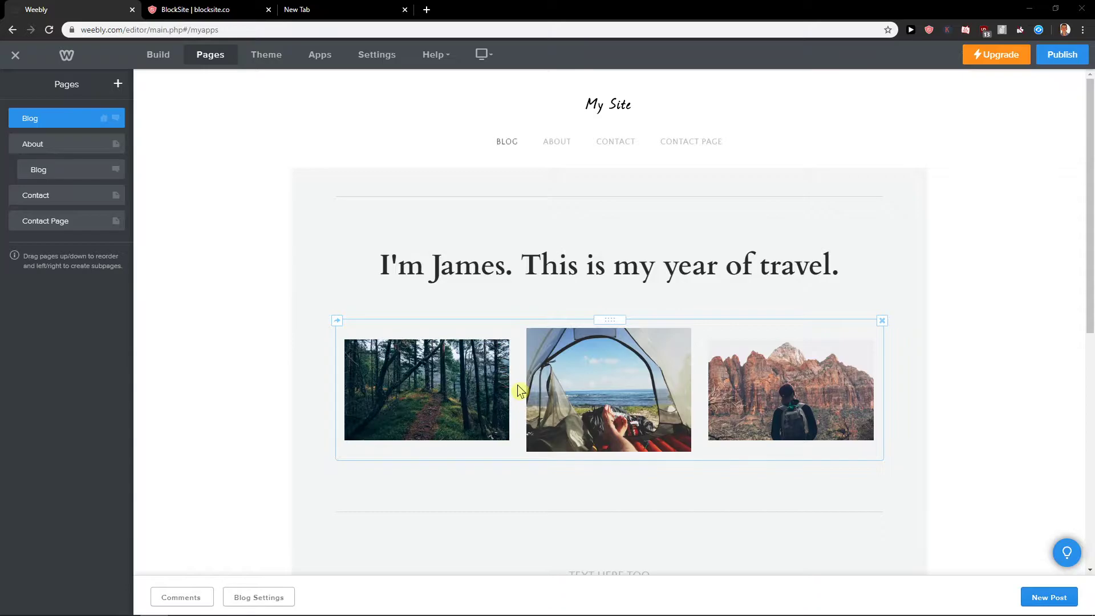
scroll(518, 385, down, 5)
scroll(505, 368, down, 4)
scroll(497, 366, up, 5)
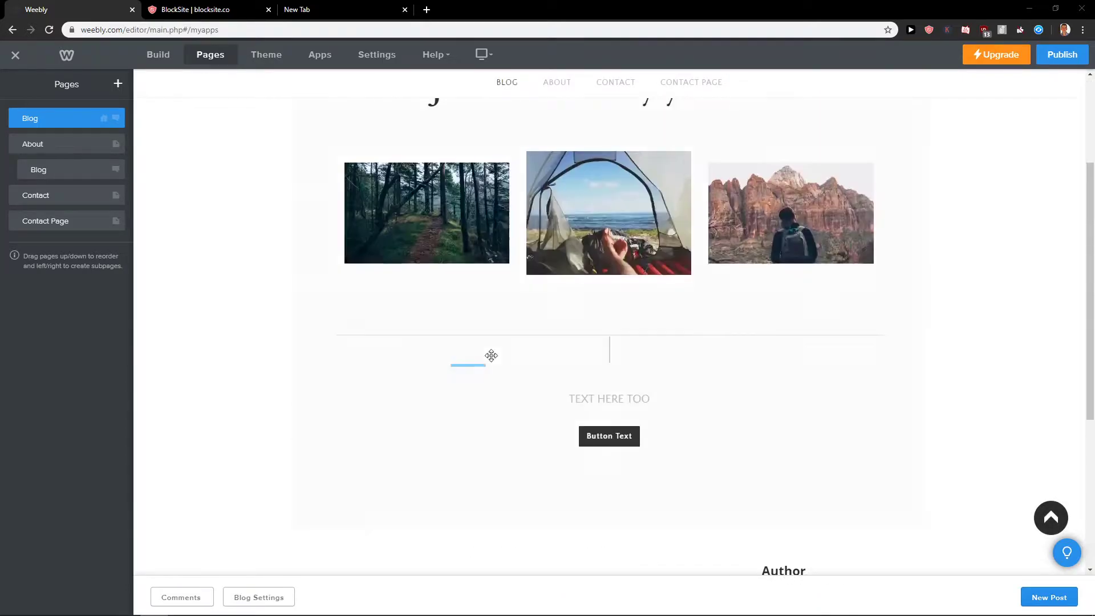
scroll(497, 366, up, 4)
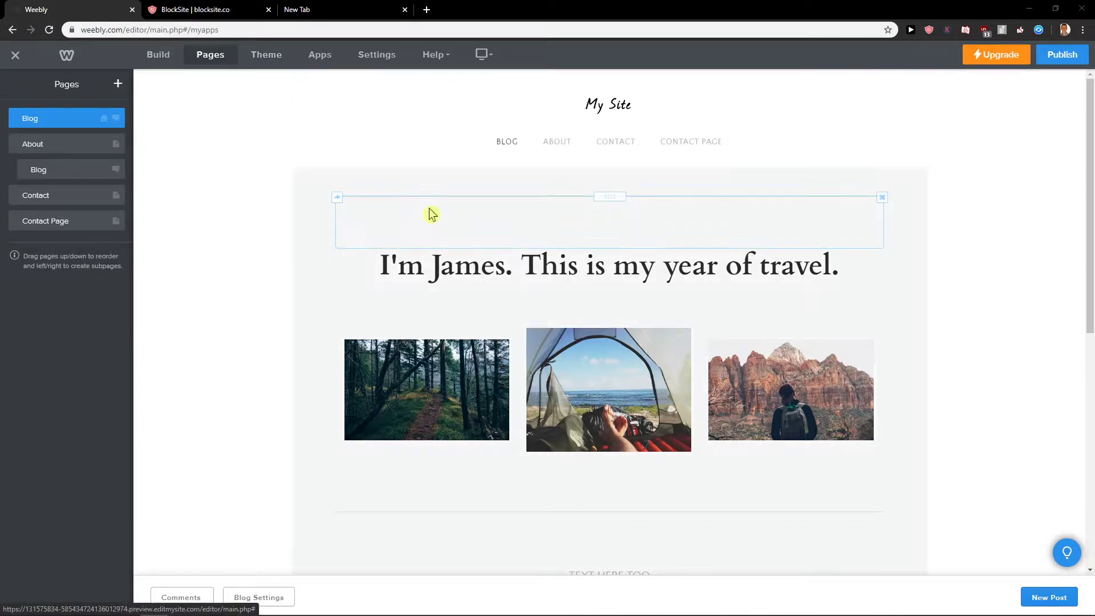
Step: Browse the Paragraph Text font list under Theme > Change Fonts without changing Crimson Text
click(266, 54)
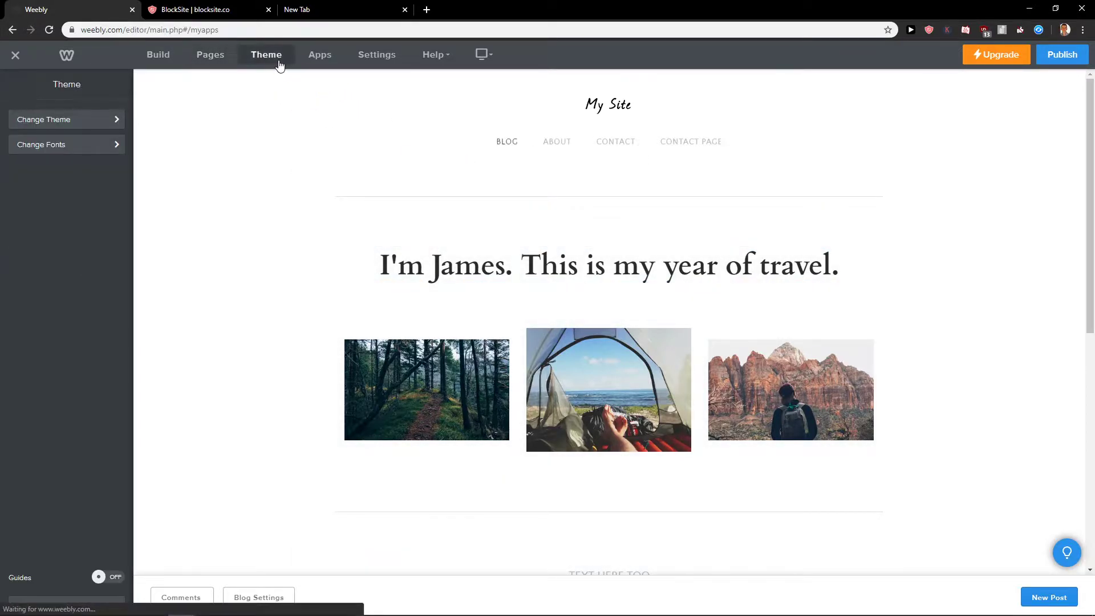
click(102, 150)
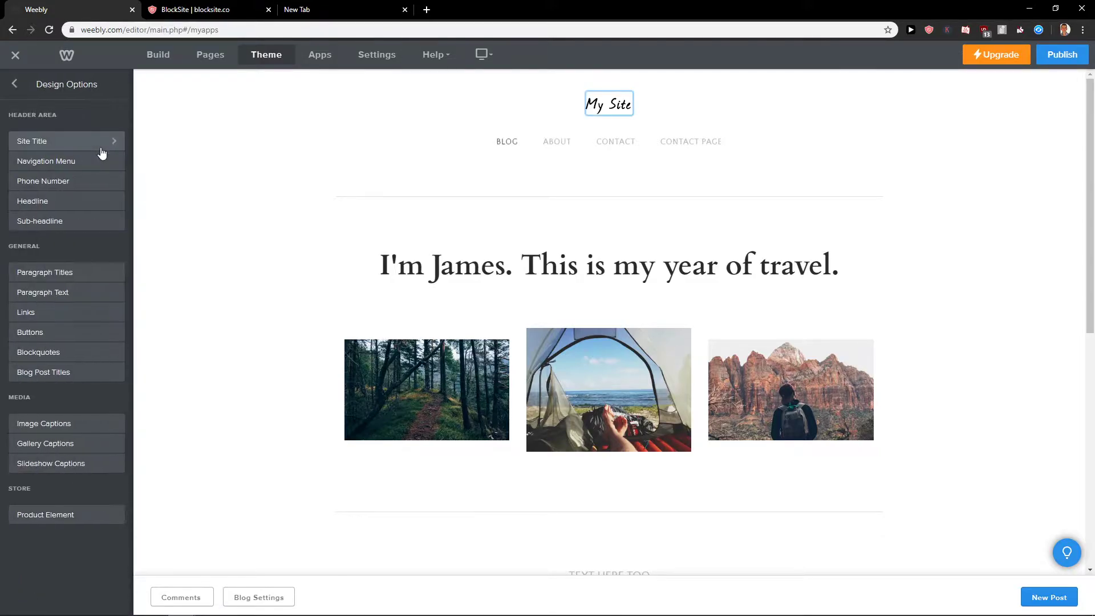
scroll(368, 244, down, 4)
scroll(369, 299, down, 4)
scroll(353, 359, down, 4)
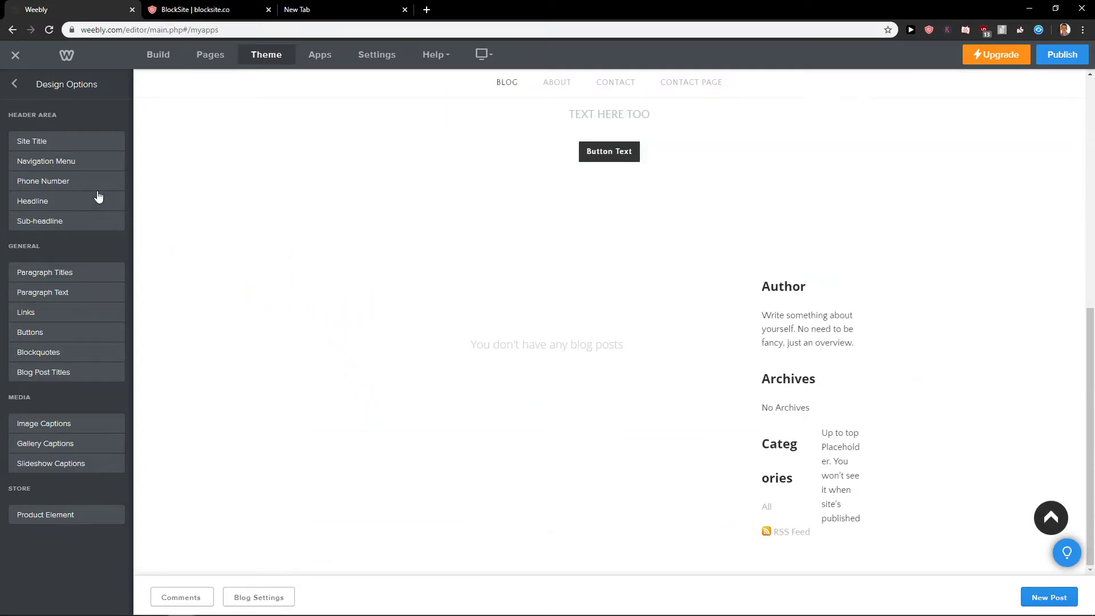
scroll(574, 330, up, 2)
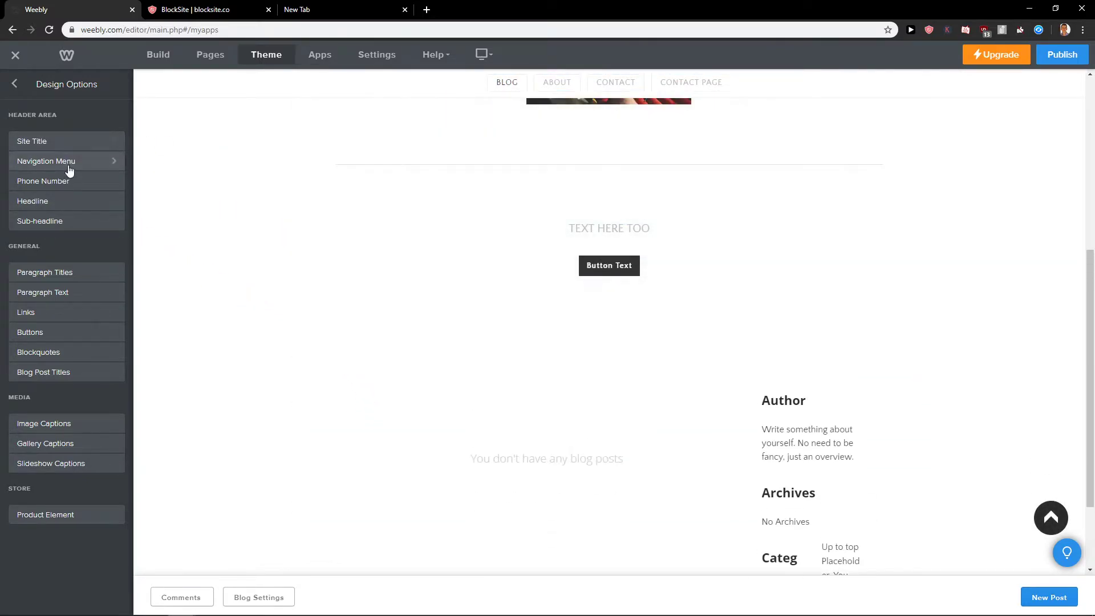
click(78, 297)
click(115, 133)
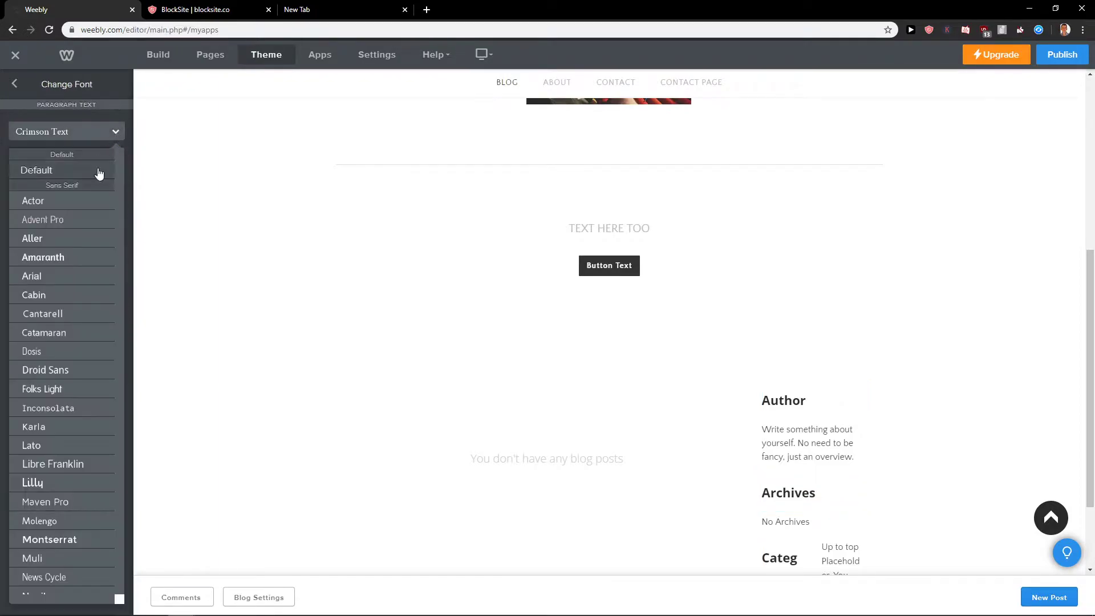
scroll(50, 274, down, 4)
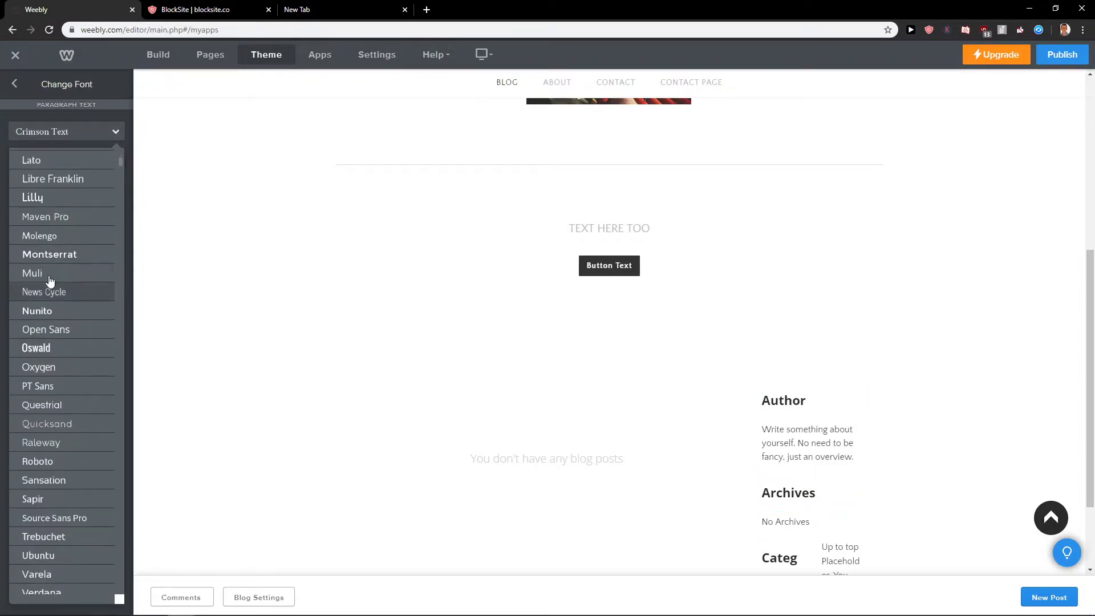
click(15, 84)
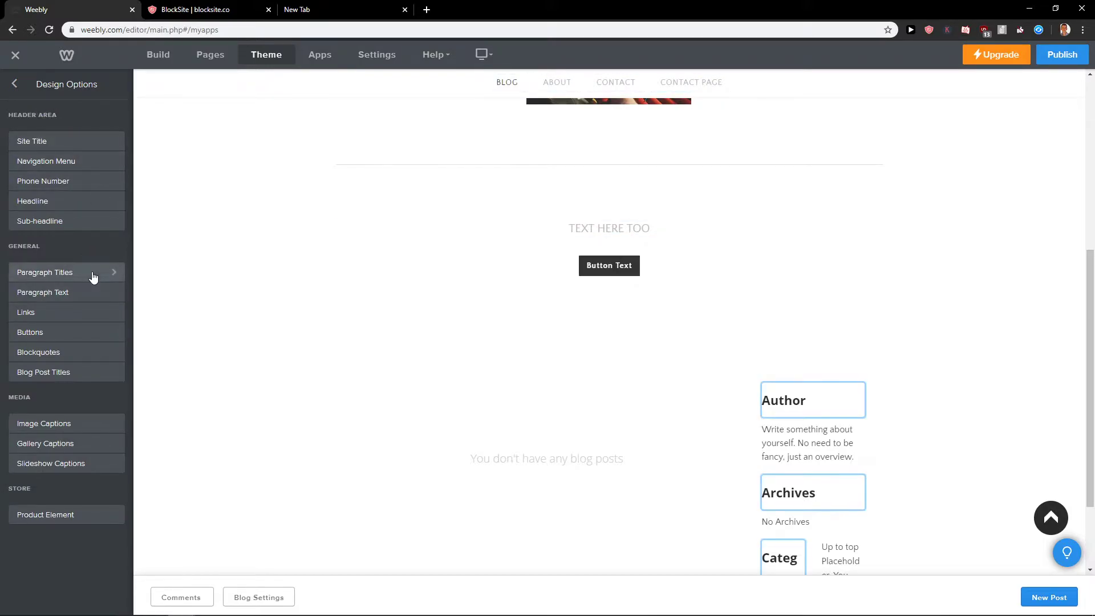
Step: Set the Paragraph Titles font to Cabin, after briefly trying Amaranth
click(45, 273)
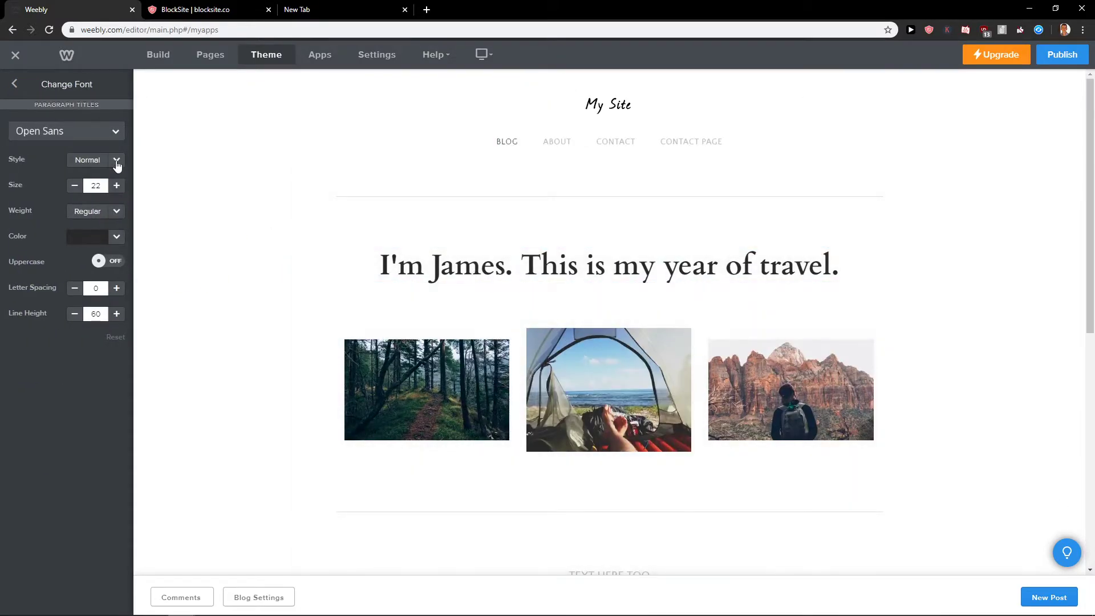
click(115, 131)
click(92, 256)
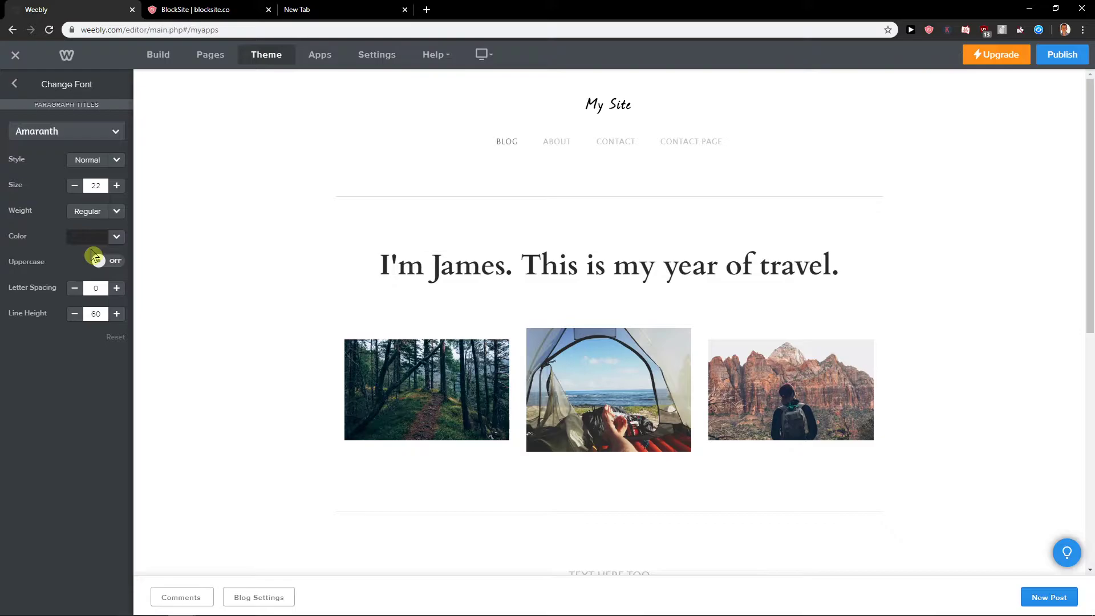
click(116, 131)
click(79, 294)
click(14, 86)
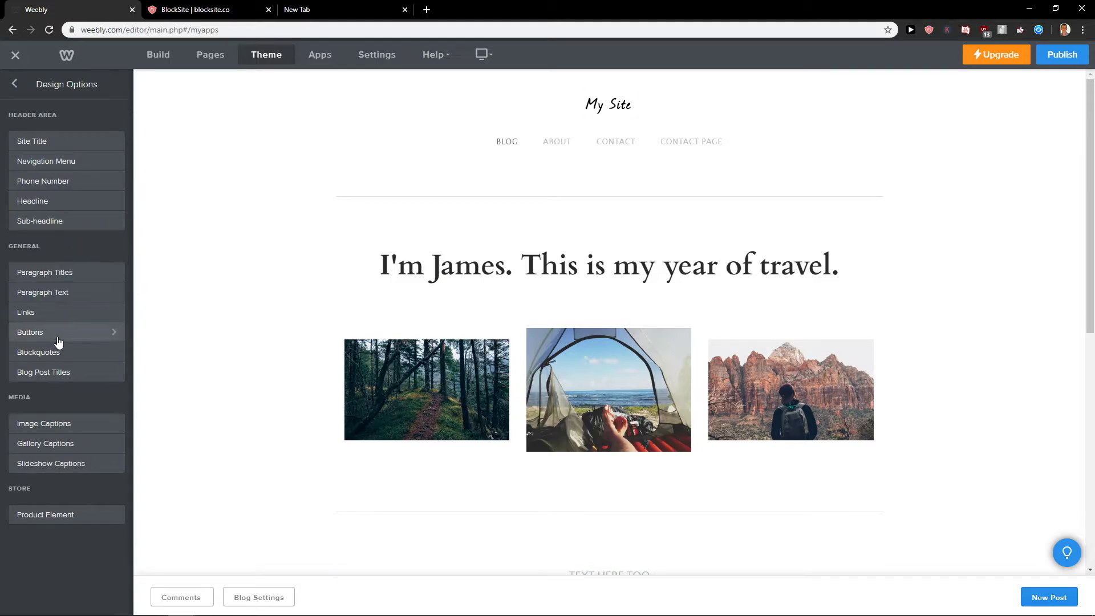
click(60, 316)
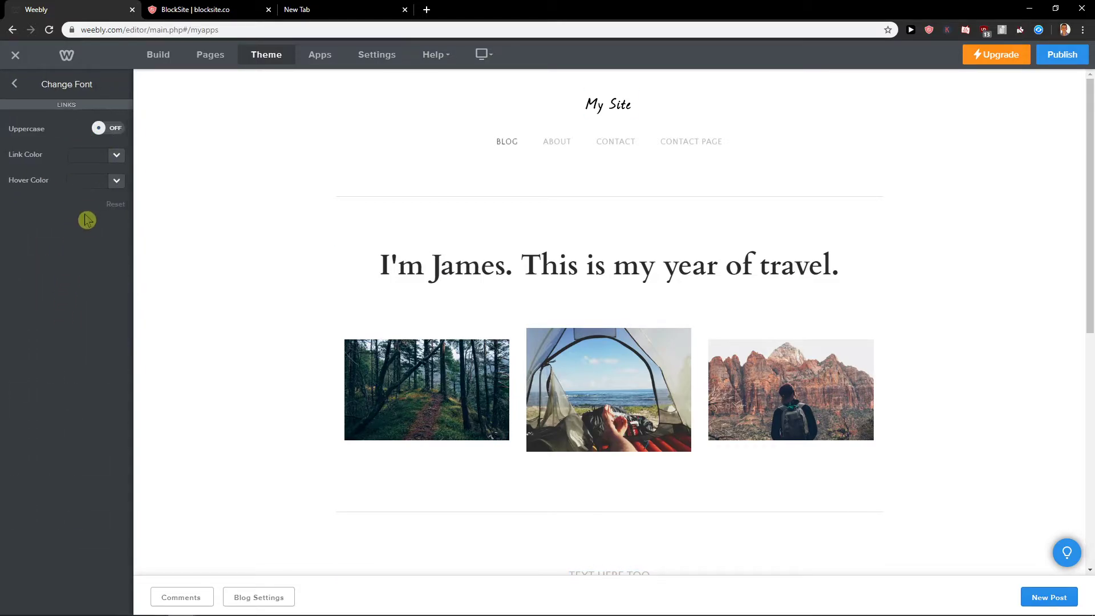
click(105, 129)
click(14, 84)
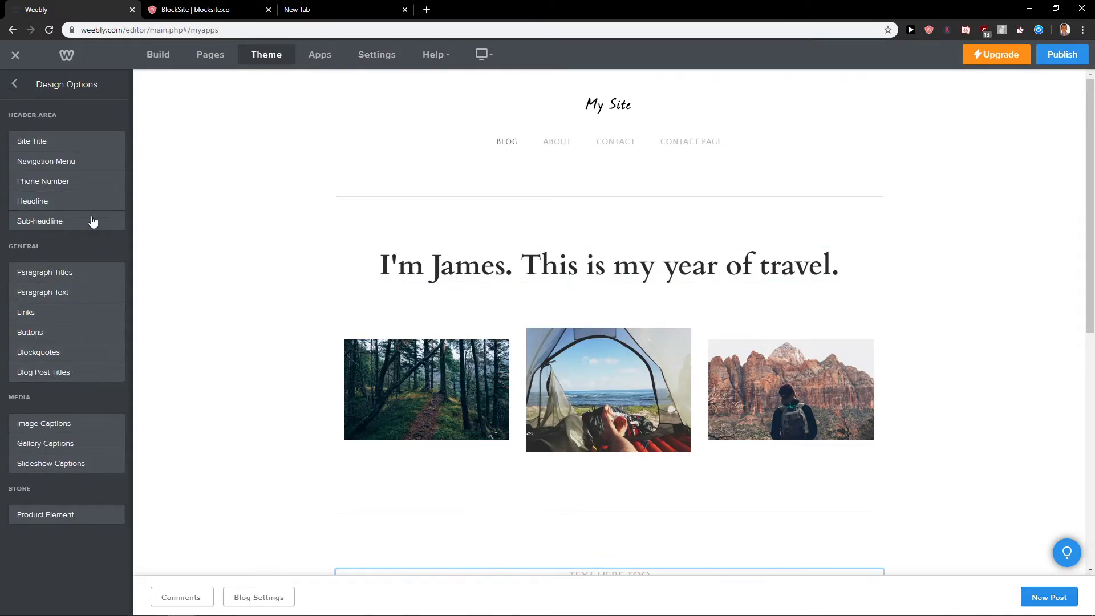
Step: Set the Blog Post Titles font to Inconsolata and return to the font categories
click(61, 371)
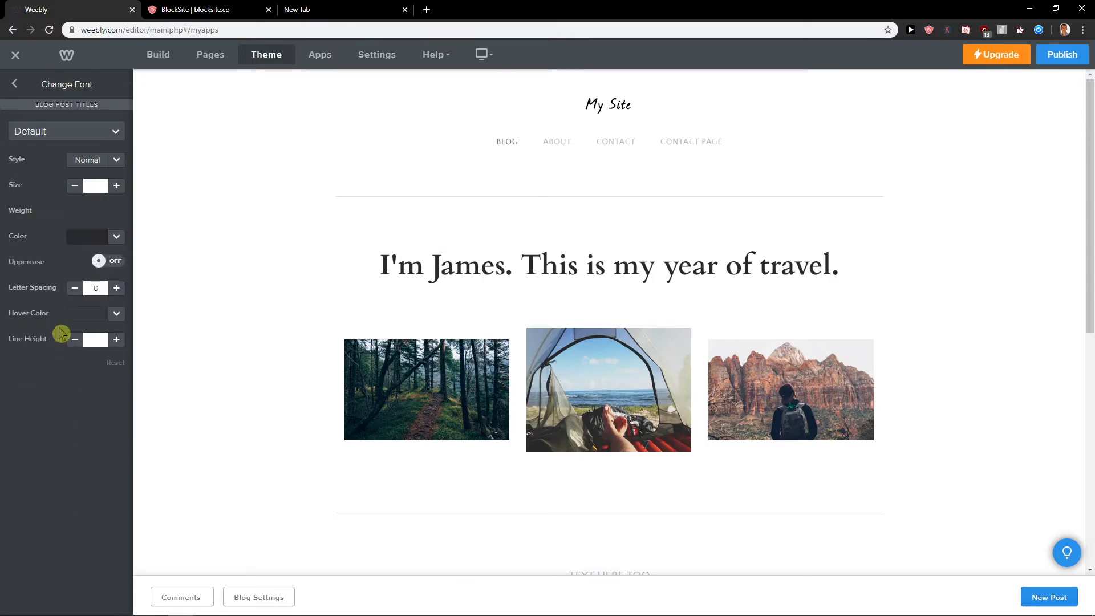
click(14, 86)
click(61, 371)
click(86, 131)
click(76, 343)
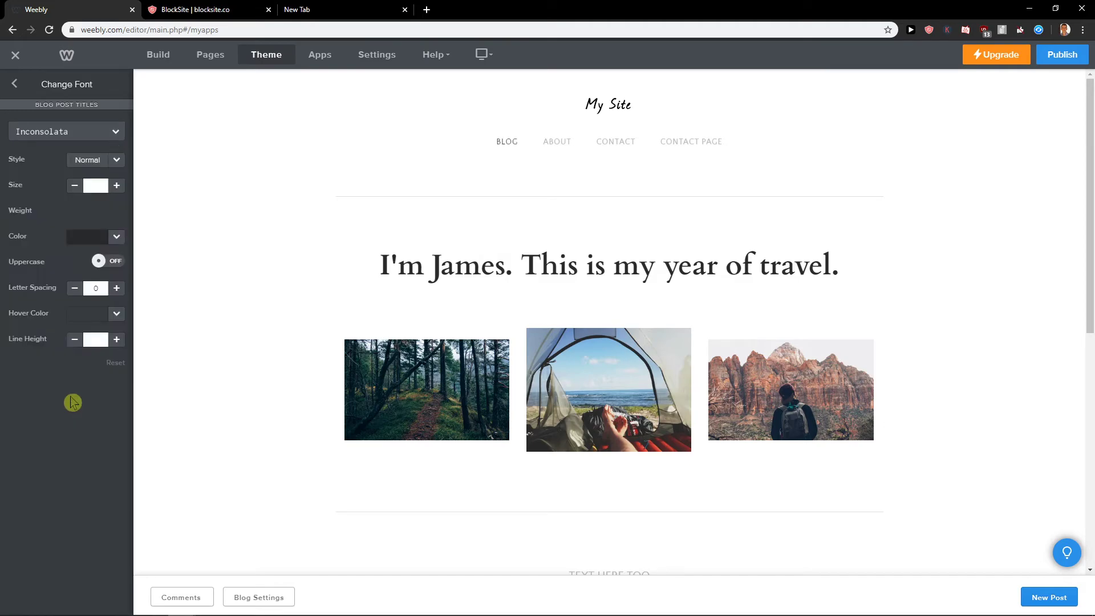
click(14, 84)
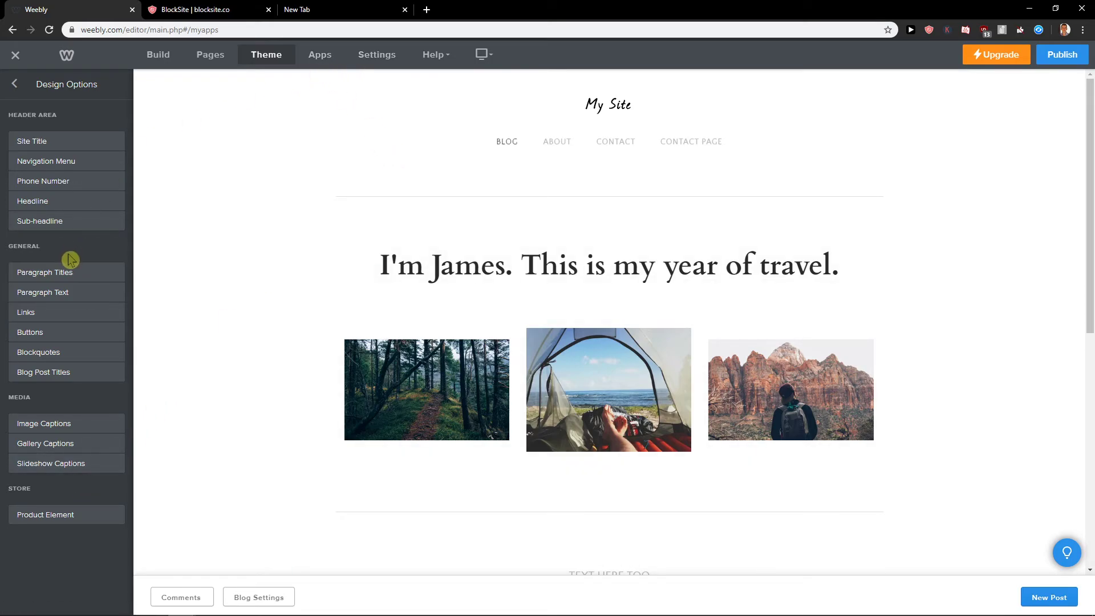
scroll(300, 286, down, 3)
scroll(240, 283, down, 3)
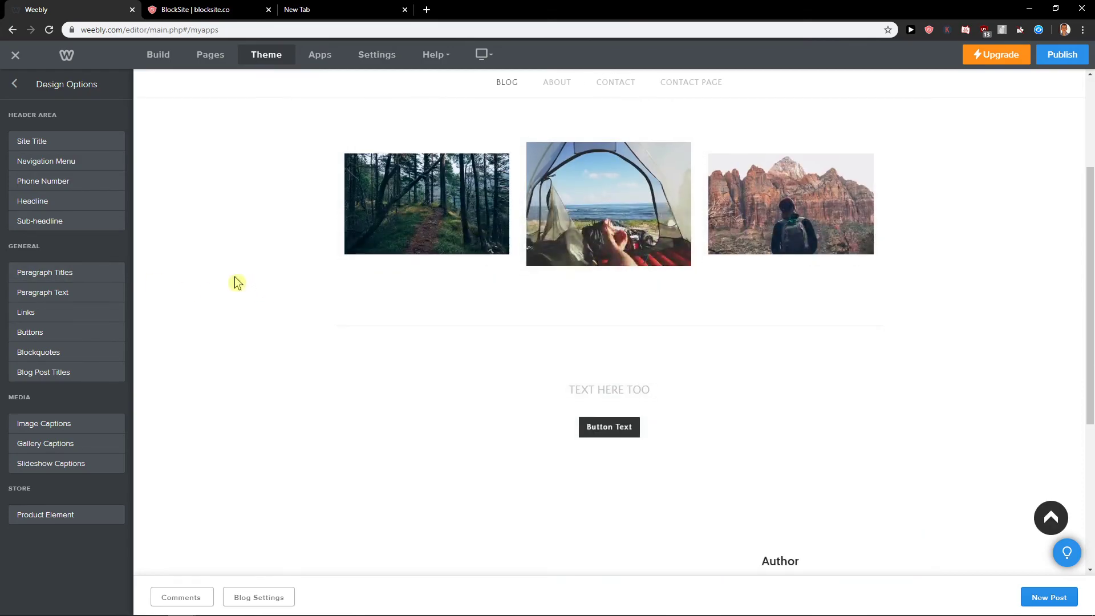
scroll(236, 283, down, 3)
mouse_move(813, 389)
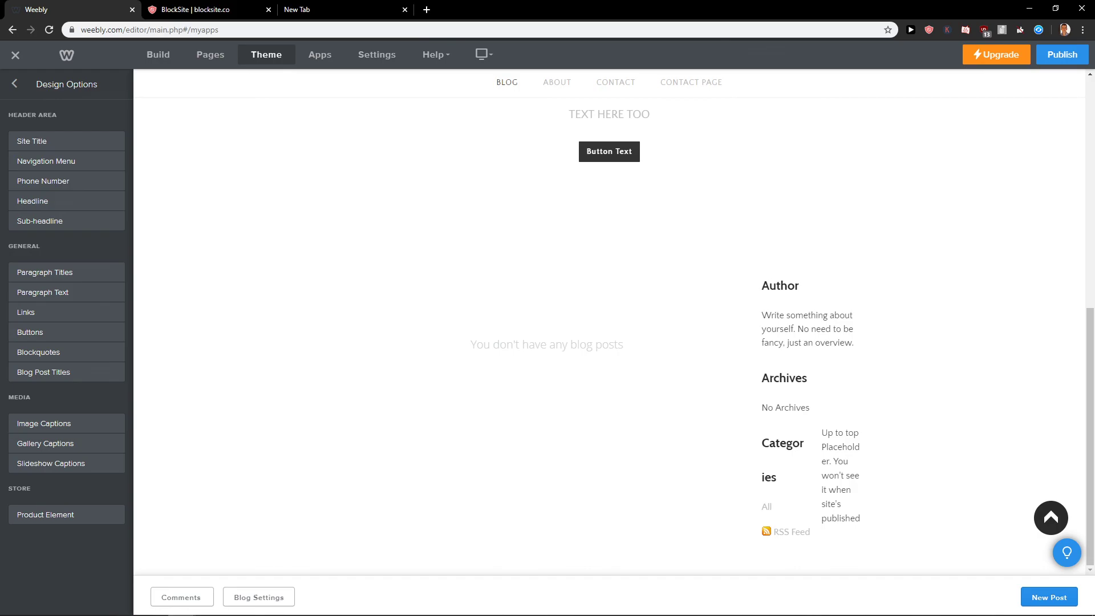